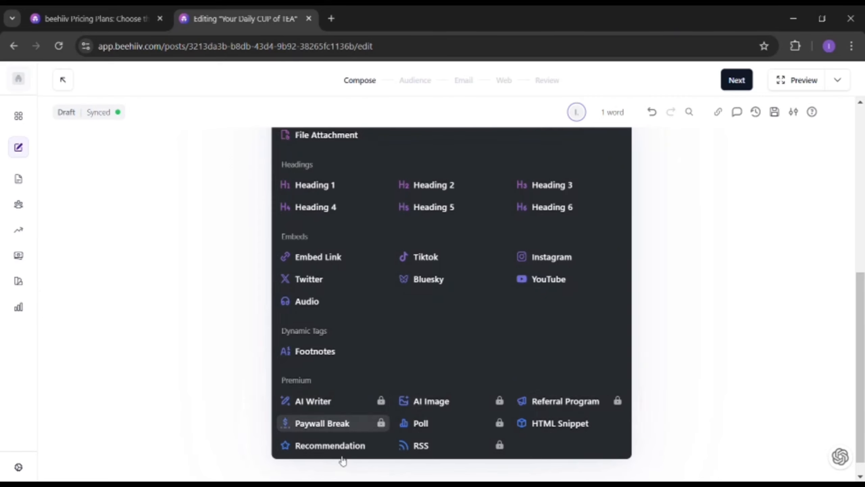
Step: Dismiss the block options and remove the stray slash from the post body
{"action": "scroll", "coordinate": [431, 335], "scroll_direction": "up", "scroll_amount": 8}
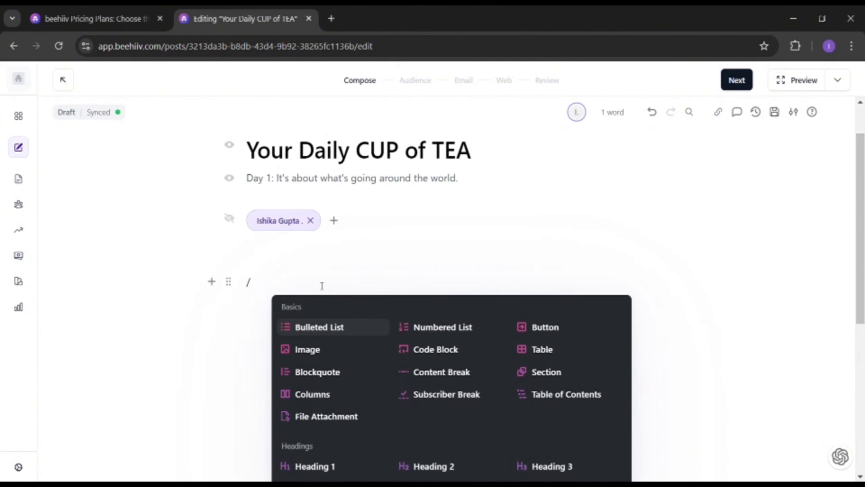
{"action": "left_click", "coordinate": [214, 281]}
{"action": "key", "text": "BackSpace"}
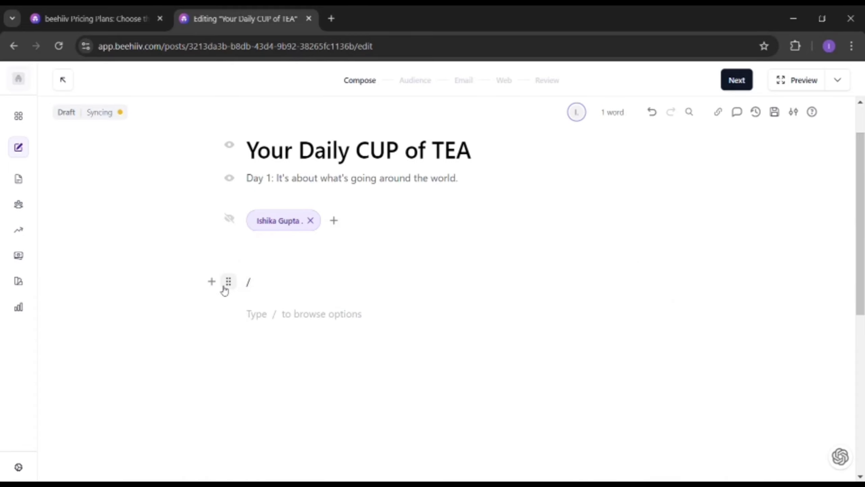
{"action": "key", "text": "BackSpace"}
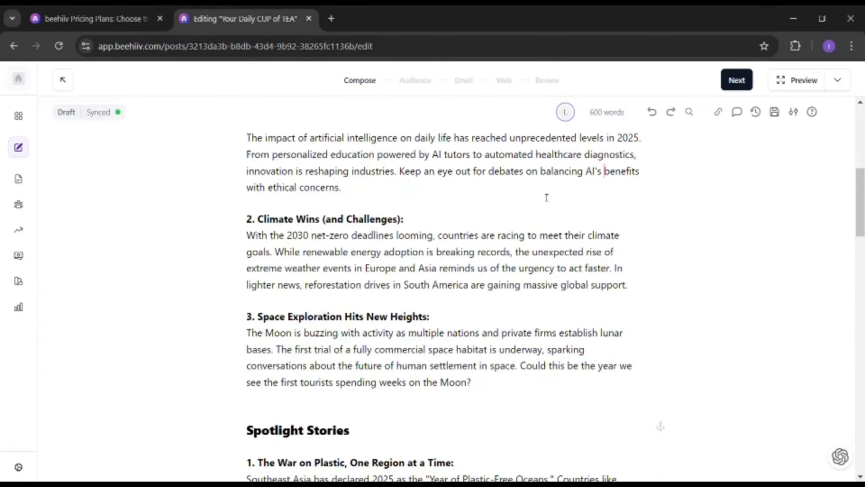
Step: Read through the newsletter draft from its introduction to the Entertainment and Lifestyle section
{"action": "scroll", "coordinate": [547, 198], "scroll_direction": "up", "scroll_amount": 10}
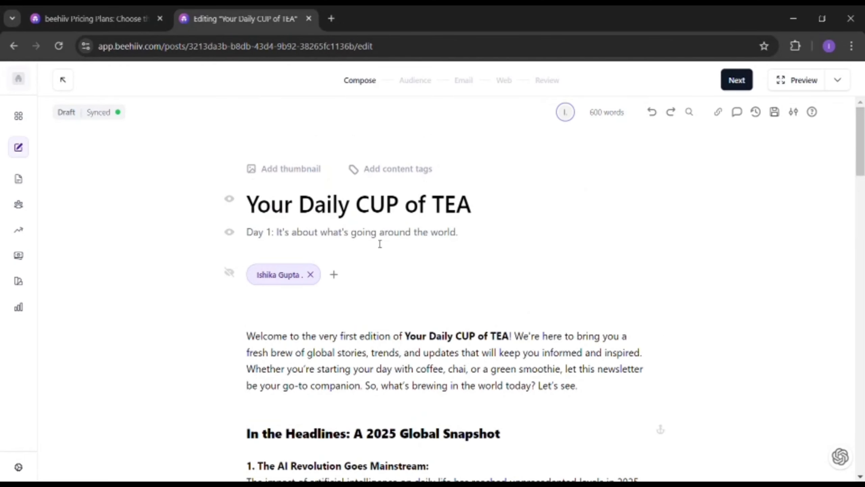
{"action": "scroll", "coordinate": [380, 243], "scroll_direction": "down", "scroll_amount": 3}
{"action": "scroll", "coordinate": [380, 243], "scroll_direction": "down", "scroll_amount": 5}
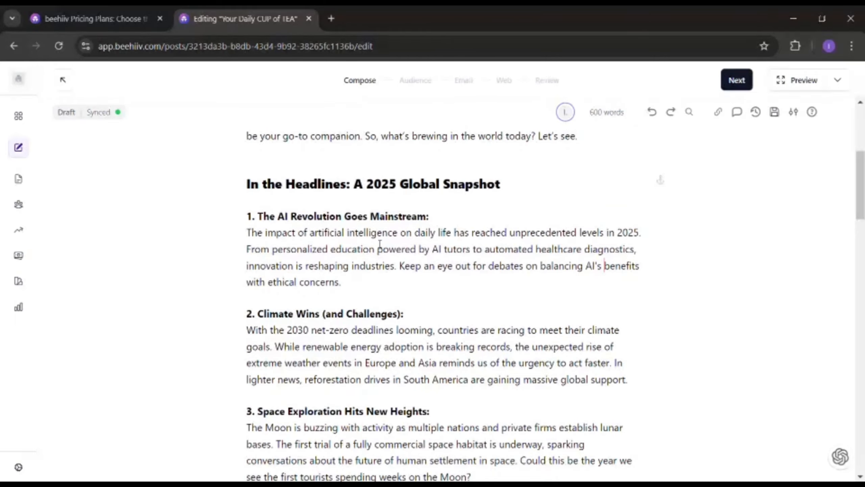
{"action": "scroll", "coordinate": [379, 243], "scroll_direction": "down", "scroll_amount": 15}
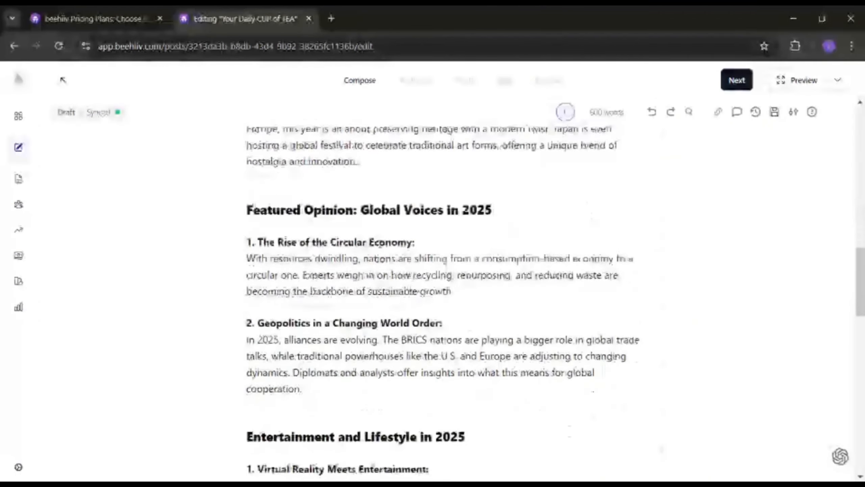
{"action": "scroll", "coordinate": [380, 246], "scroll_direction": "up", "scroll_amount": 15}
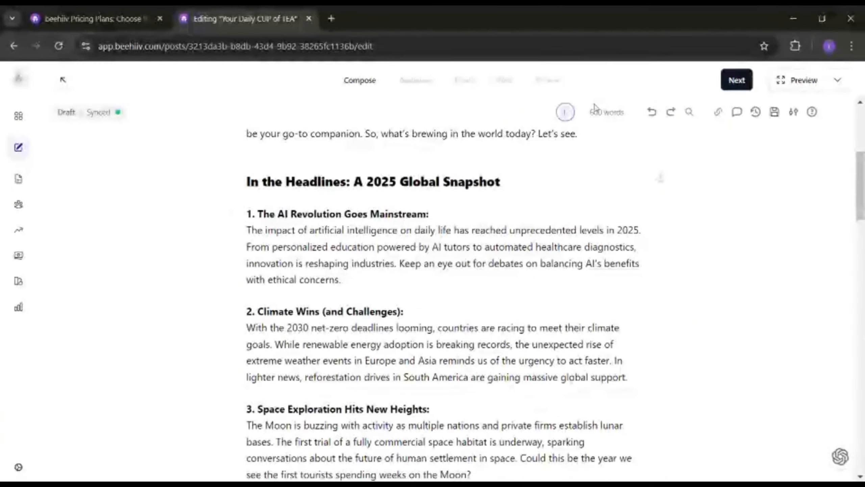
{"action": "left_click_drag", "start_coordinate": [615, 119], "coordinate": [588, 114]}
{"action": "left_click", "coordinate": [777, 195]}
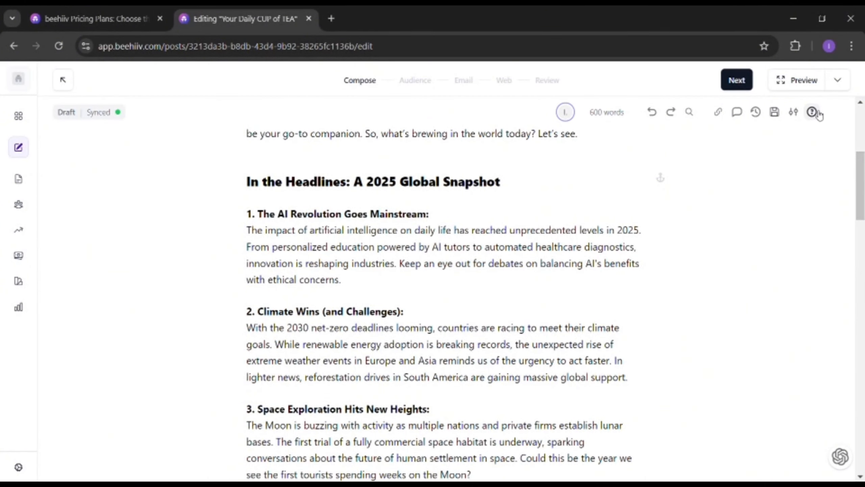
Step: Open the post theme settings, examine the sample post's headings, quotes, lists and table styling, and return to the draft
{"action": "left_click", "coordinate": [793, 113]}
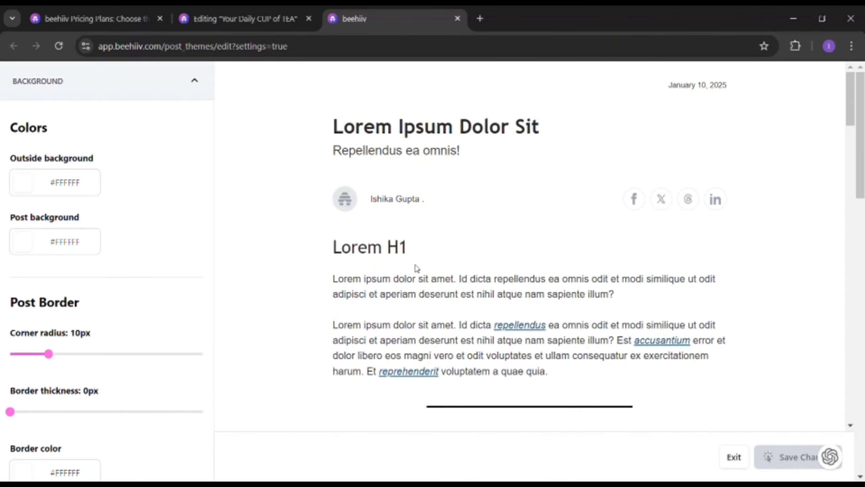
{"action": "scroll", "coordinate": [423, 320], "scroll_direction": "down", "scroll_amount": 8}
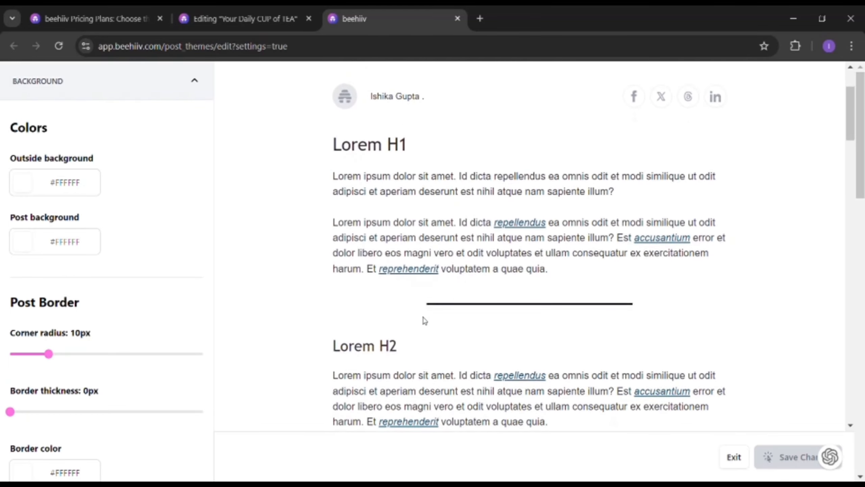
{"action": "scroll", "coordinate": [427, 320], "scroll_direction": "down", "scroll_amount": 15}
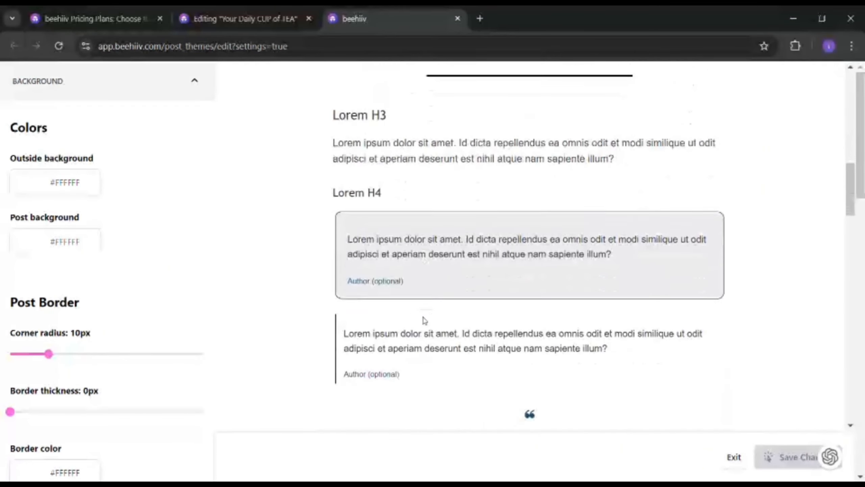
{"action": "scroll", "coordinate": [424, 320], "scroll_direction": "down", "scroll_amount": 9}
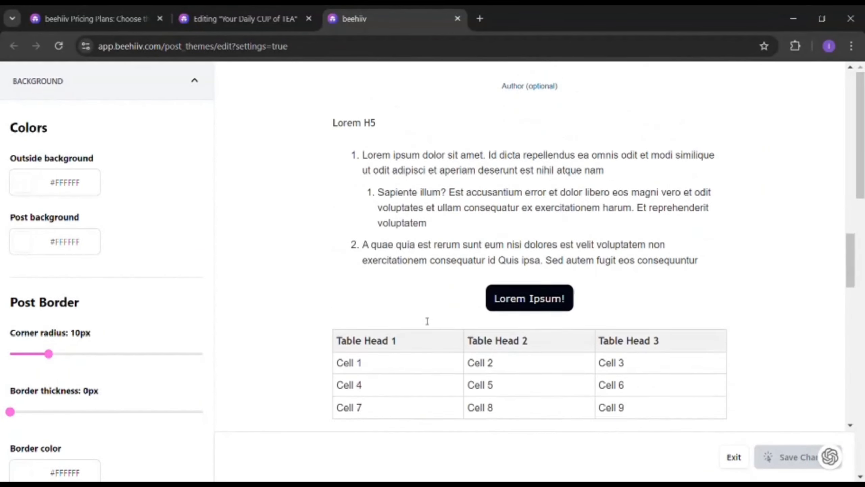
{"action": "scroll", "coordinate": [427, 320], "scroll_direction": "up", "scroll_amount": 20}
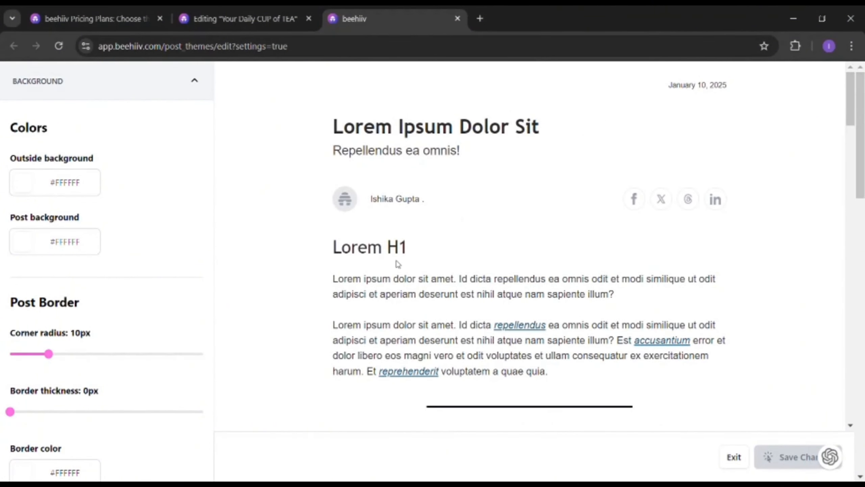
{"action": "left_click_drag", "start_coordinate": [405, 282], "coordinate": [457, 293]}
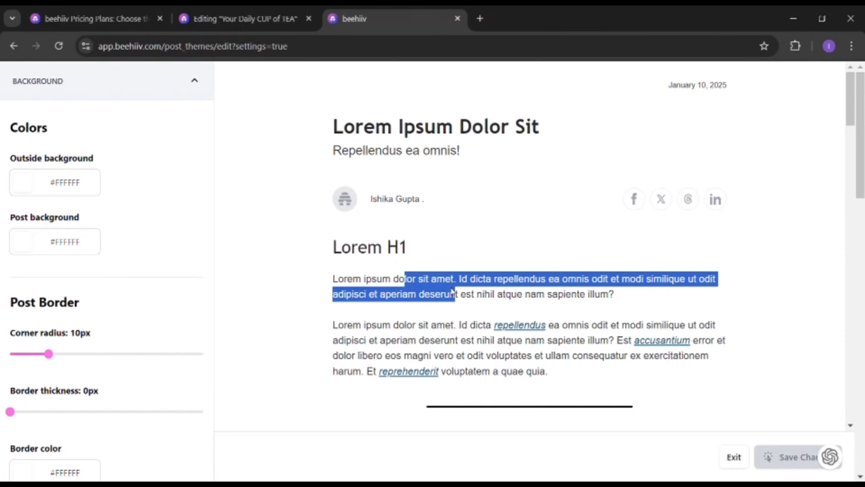
{"action": "left_click", "coordinate": [454, 318]}
{"action": "scroll", "coordinate": [454, 318], "scroll_direction": "down", "scroll_amount": 8}
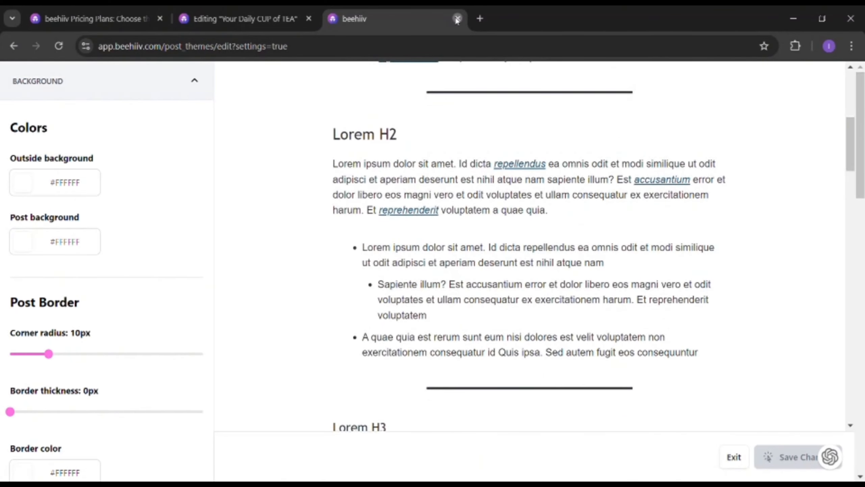
{"action": "left_click", "coordinate": [457, 19]}
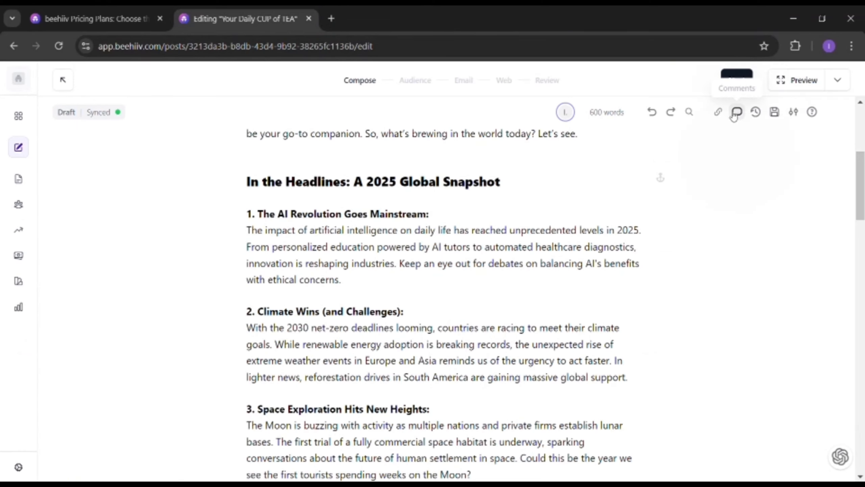
Step: Insert an Embed Link block below the Spotlight Stories heading and delete the empty block again
{"action": "scroll", "coordinate": [337, 247], "scroll_direction": "down", "scroll_amount": 10}
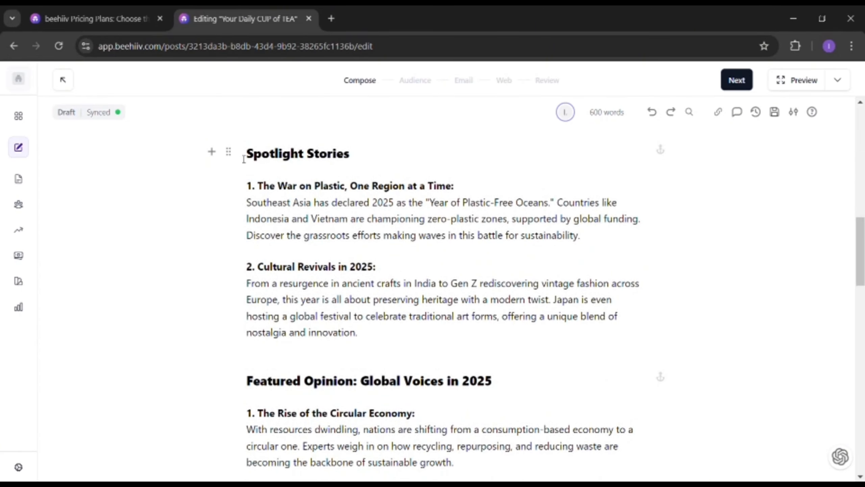
{"action": "left_click", "coordinate": [212, 152]}
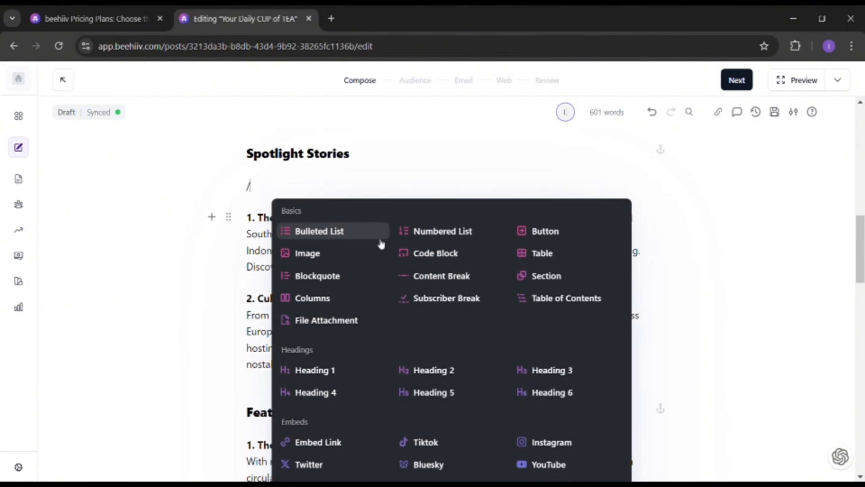
{"action": "scroll", "coordinate": [411, 351], "scroll_direction": "down", "scroll_amount": 3}
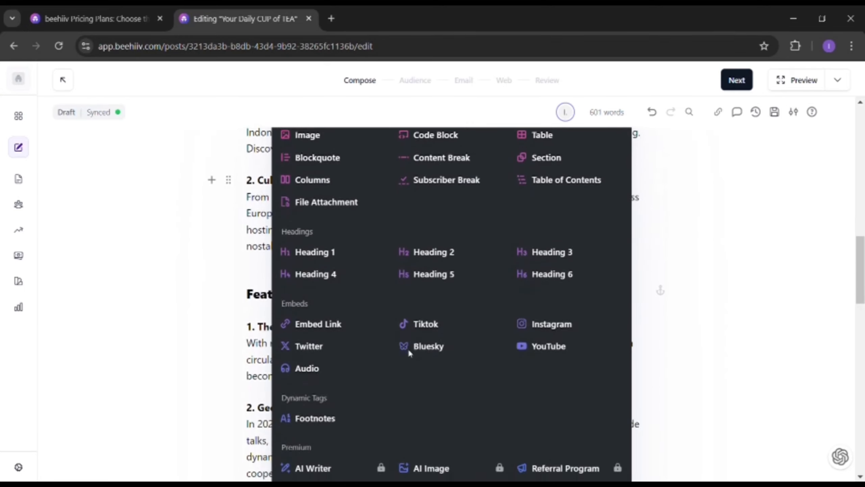
{"action": "scroll", "coordinate": [412, 354], "scroll_direction": "down", "scroll_amount": 1}
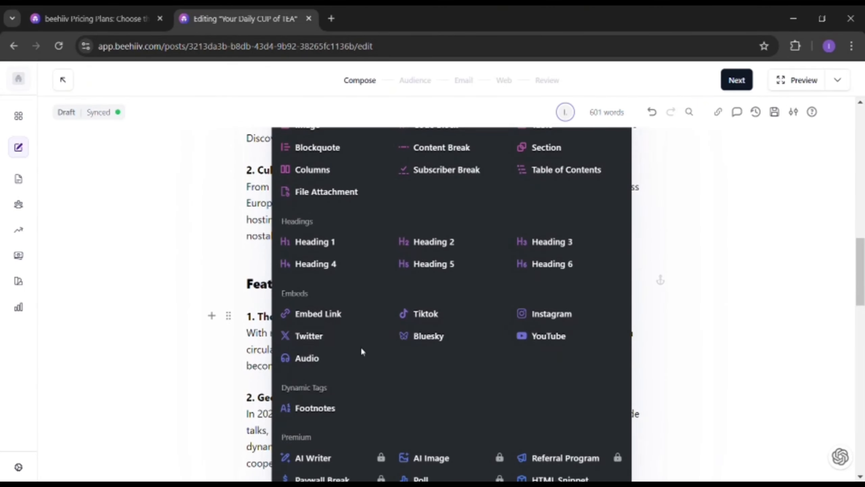
{"action": "left_click", "coordinate": [362, 316]}
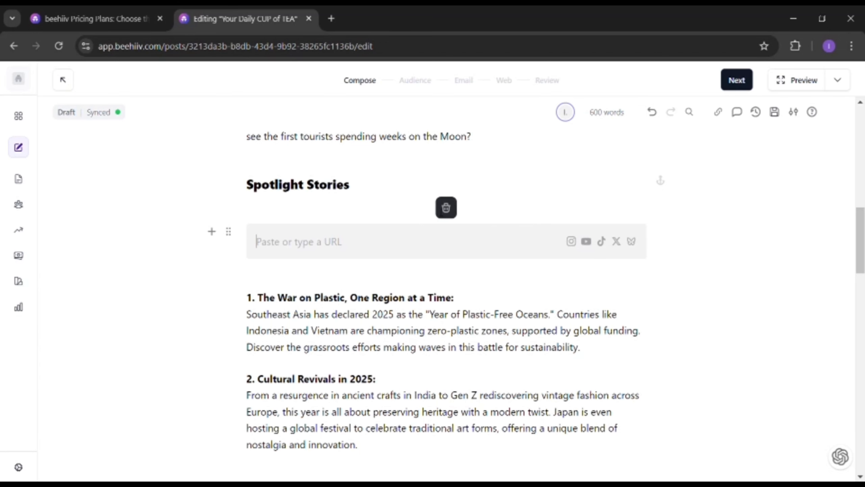
{"action": "left_click", "coordinate": [455, 211]}
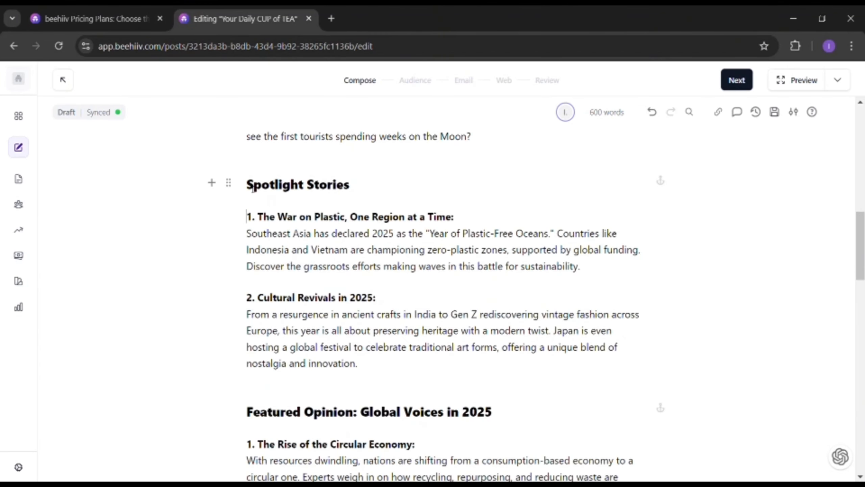
Step: Look through the block options and visual settings of the Spotlight Stories heading, including its color choices
{"action": "left_click", "coordinate": [228, 183]}
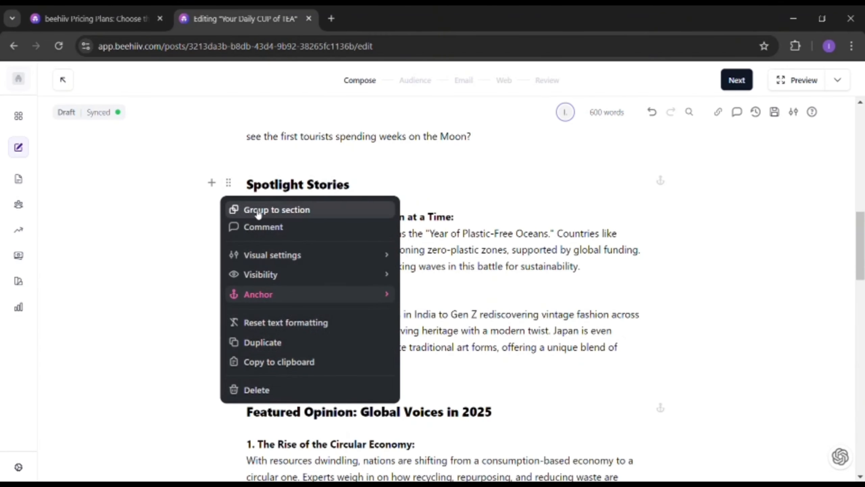
{"action": "left_click", "coordinate": [276, 258]}
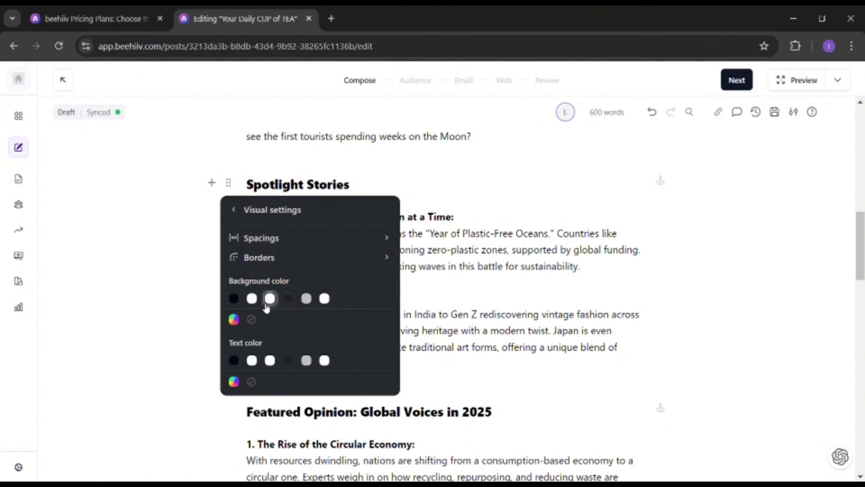
{"action": "left_click", "coordinate": [236, 214]}
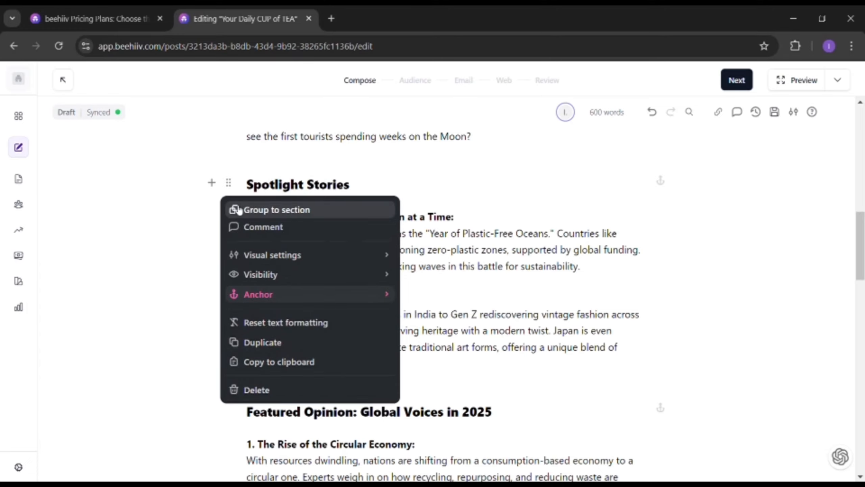
{"action": "left_click", "coordinate": [440, 235]}
Step: Go to the post's Audience stage and review the default email and web audiences
{"action": "scroll", "coordinate": [440, 236], "scroll_direction": "down", "scroll_amount": 20}
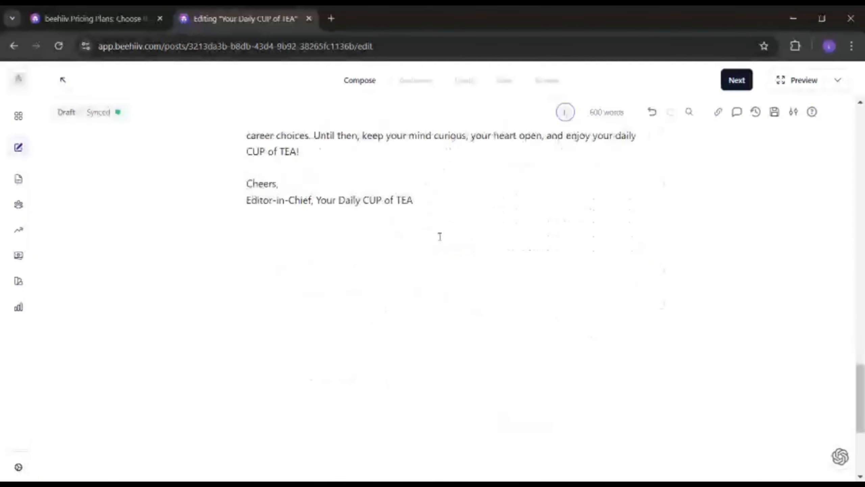
{"action": "scroll", "coordinate": [440, 236], "scroll_direction": "up", "scroll_amount": 20}
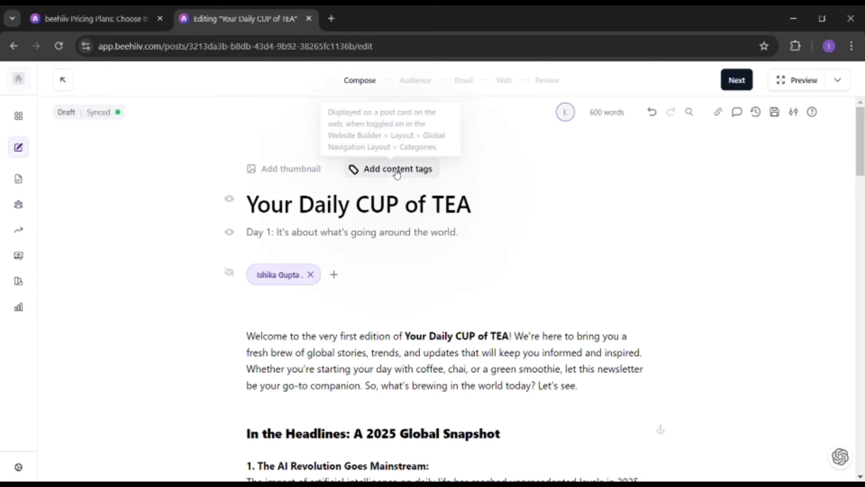
{"action": "left_click", "coordinate": [411, 82]}
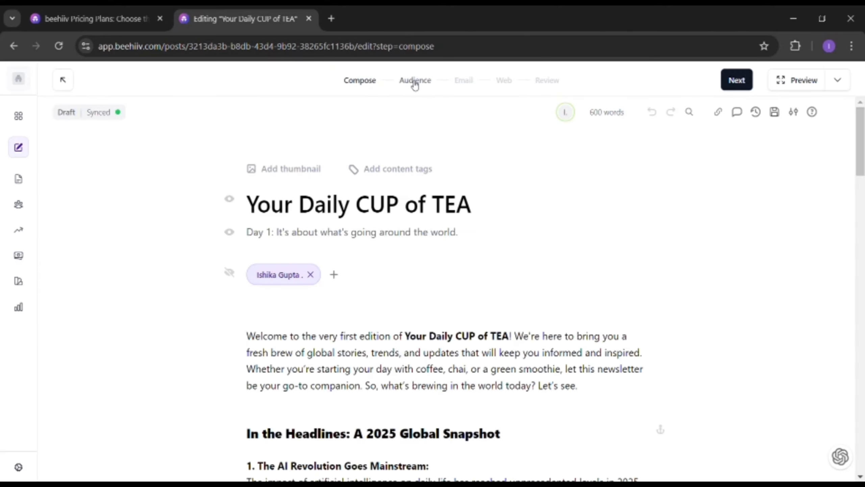
{"action": "left_click", "coordinate": [415, 82]}
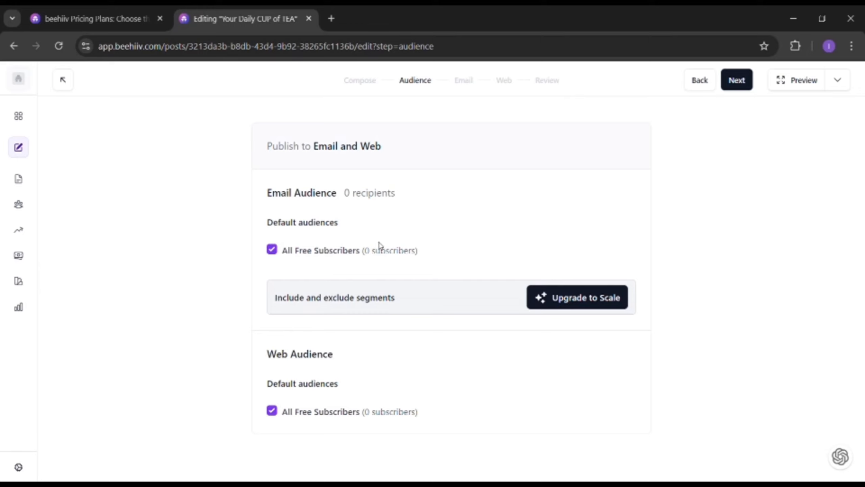
{"action": "mouse_move", "coordinate": [368, 280]}
Step: Go to the post's Email stage and enable the Likes & Comments email header buttons
{"action": "left_click", "coordinate": [473, 82]}
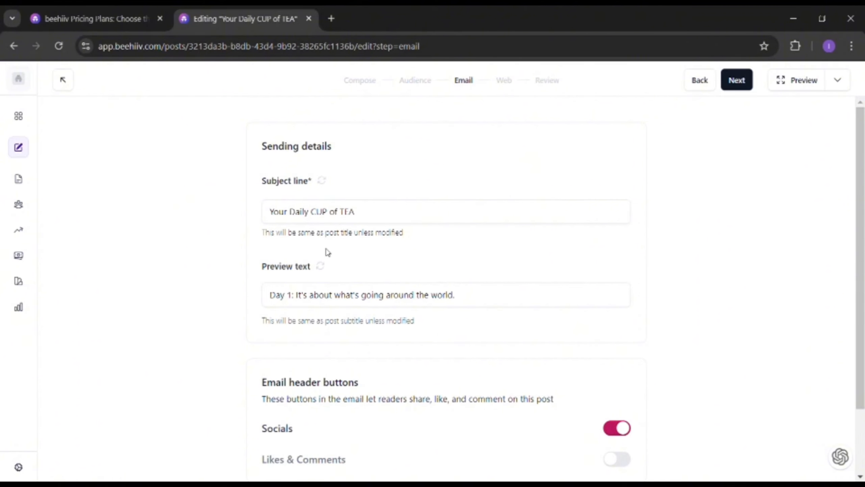
{"action": "scroll", "coordinate": [328, 252], "scroll_direction": "down", "scroll_amount": 2}
{"action": "scroll", "coordinate": [331, 252], "scroll_direction": "down", "scroll_amount": 1}
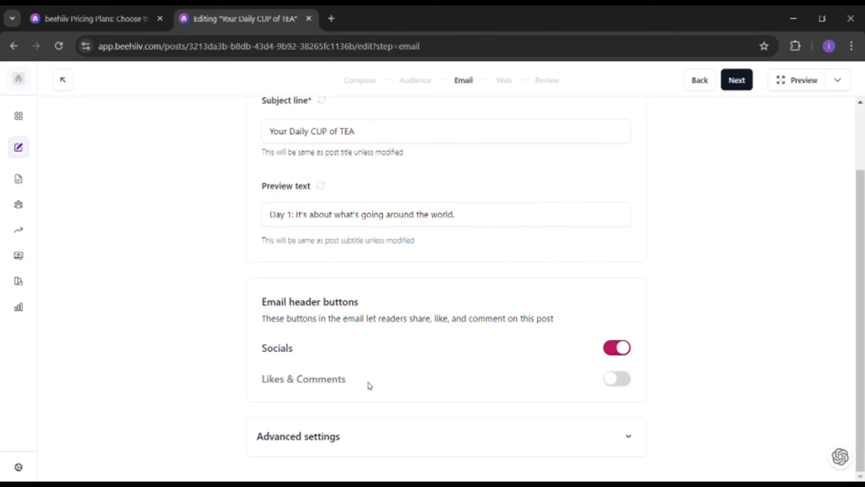
{"action": "left_click", "coordinate": [614, 380]}
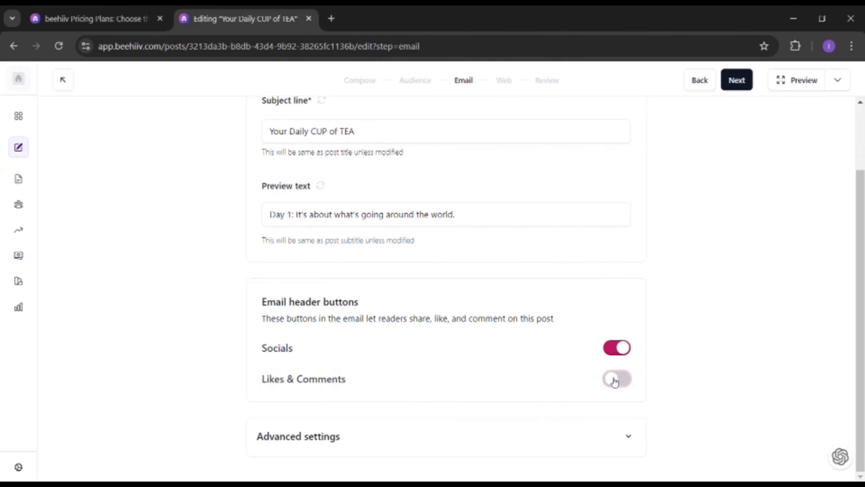
Step: Expand the advanced email settings and examine the Custom Read Online URL option
{"action": "left_click", "coordinate": [476, 447]}
{"action": "scroll", "coordinate": [476, 448], "scroll_direction": "down", "scroll_amount": 3}
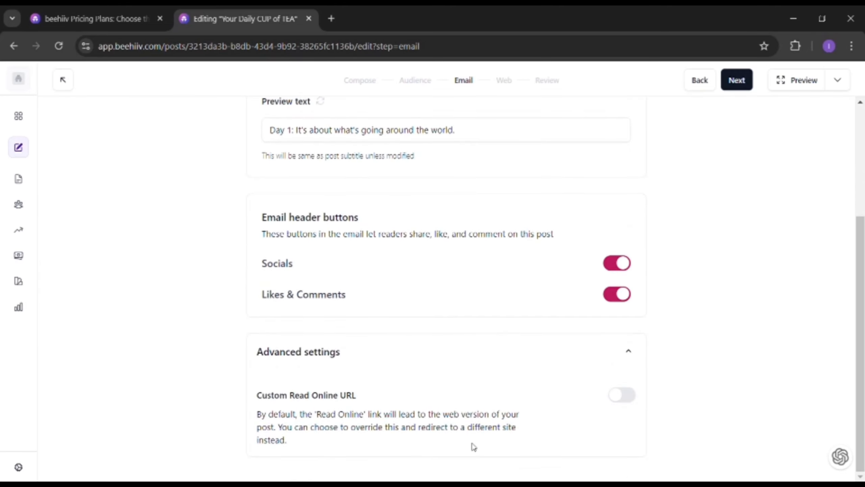
{"action": "scroll", "coordinate": [475, 447], "scroll_direction": "up", "scroll_amount": 5}
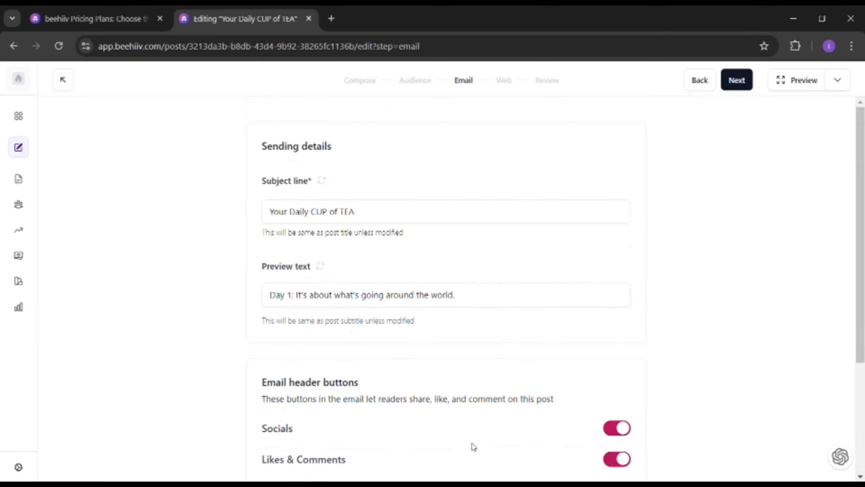
Step: Go to the post's Web stage and examine the URL, thumbnail, email capture, comments and audio newsletter settings
{"action": "left_click", "coordinate": [512, 87]}
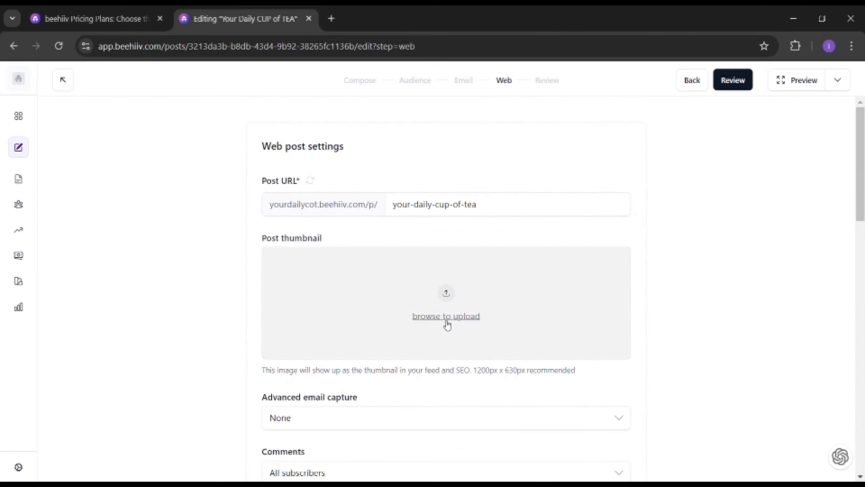
{"action": "scroll", "coordinate": [447, 325], "scroll_direction": "down", "scroll_amount": 2}
{"action": "scroll", "coordinate": [431, 362], "scroll_direction": "down", "scroll_amount": 5}
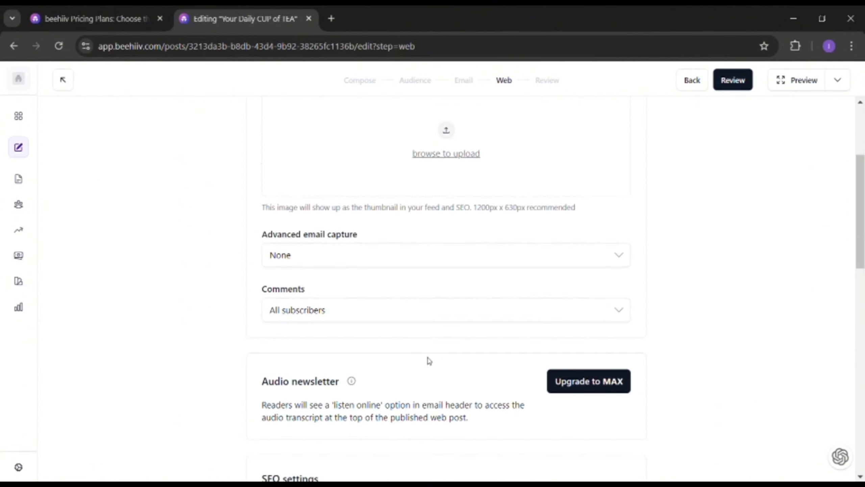
{"action": "scroll", "coordinate": [432, 361], "scroll_direction": "down", "scroll_amount": 3}
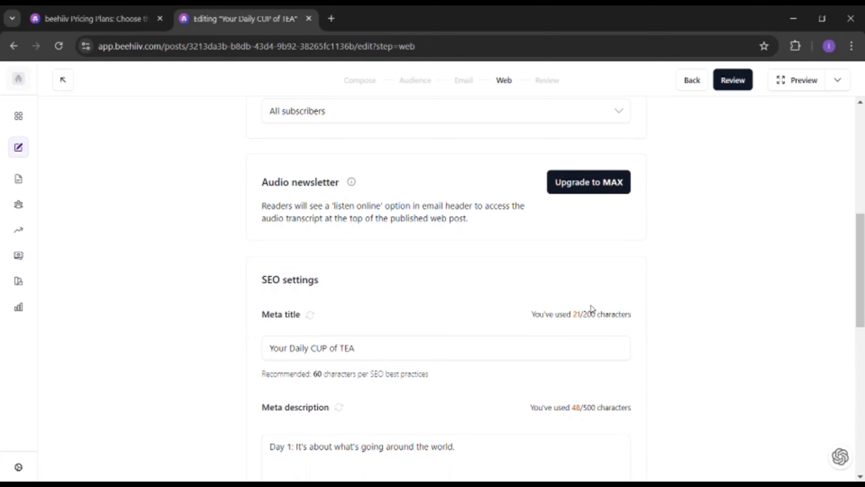
Step: Review the web post's SEO metadata, search engine preview, social sharing sections and post visibility options
{"action": "scroll", "coordinate": [442, 324], "scroll_direction": "down", "scroll_amount": 2}
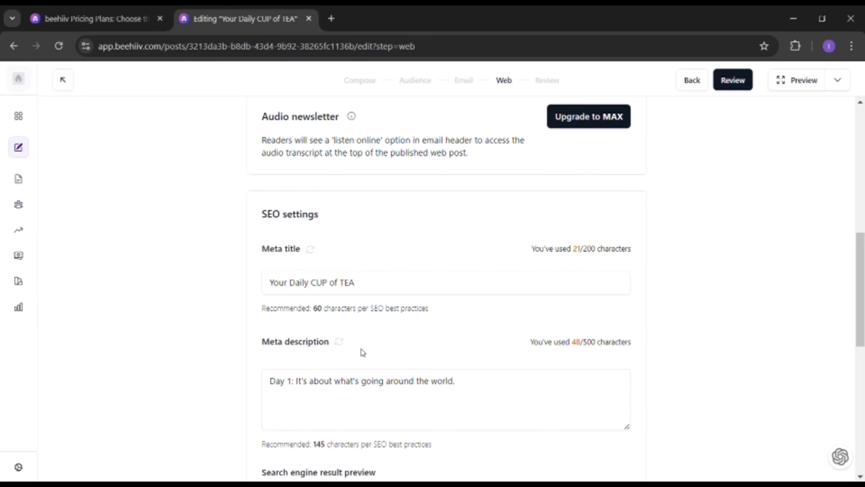
{"action": "scroll", "coordinate": [363, 353], "scroll_direction": "down", "scroll_amount": 2}
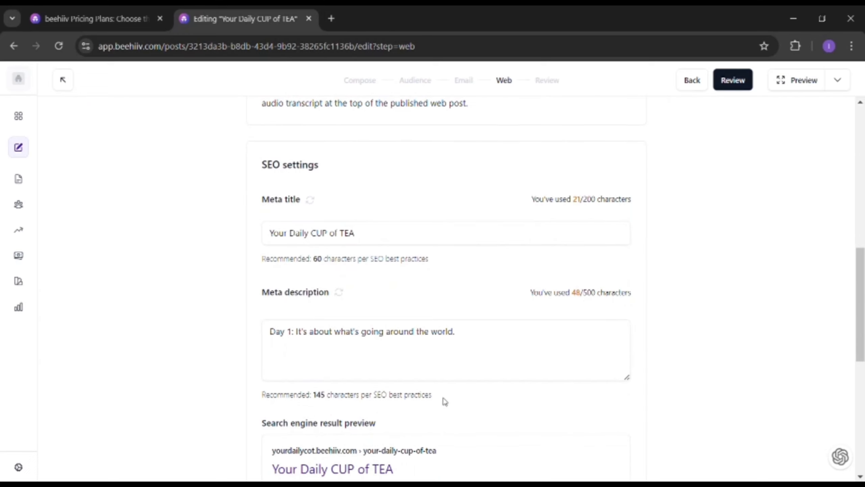
{"action": "scroll", "coordinate": [445, 401], "scroll_direction": "down", "scroll_amount": 5}
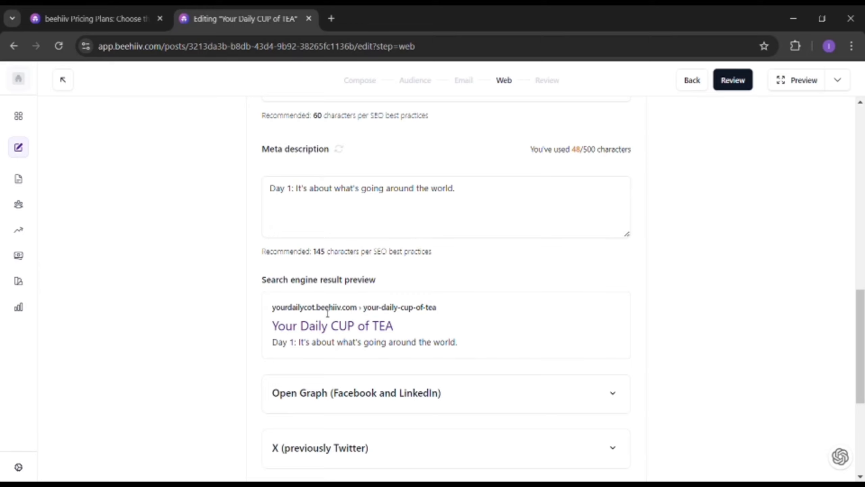
{"action": "scroll", "coordinate": [412, 316], "scroll_direction": "down", "scroll_amount": 4}
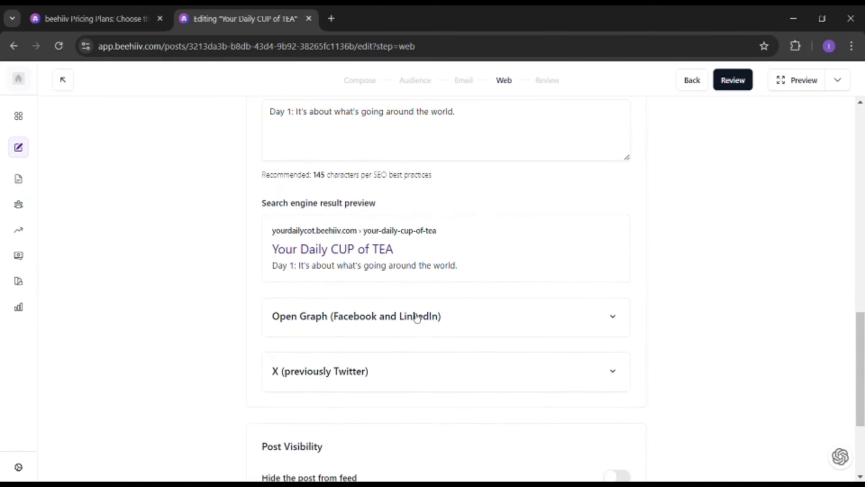
{"action": "scroll", "coordinate": [418, 318], "scroll_direction": "down", "scroll_amount": 2}
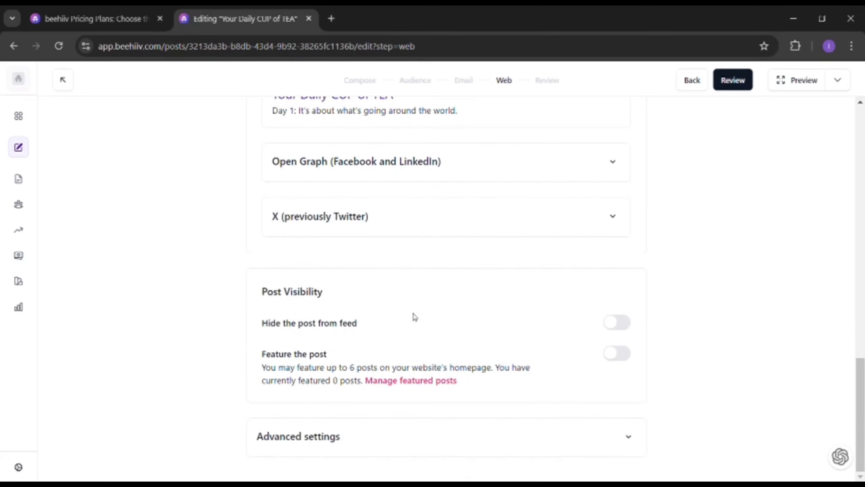
{"action": "scroll", "coordinate": [414, 317], "scroll_direction": "up", "scroll_amount": 10}
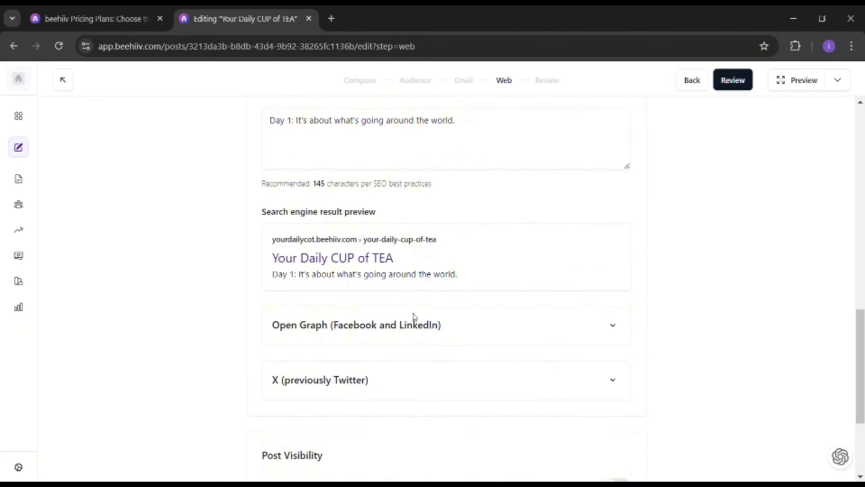
Step: Go to the post's Review stage, dismiss the test-post tip and check the expanded Publish to Email and Web summary
{"action": "left_click", "coordinate": [549, 89]}
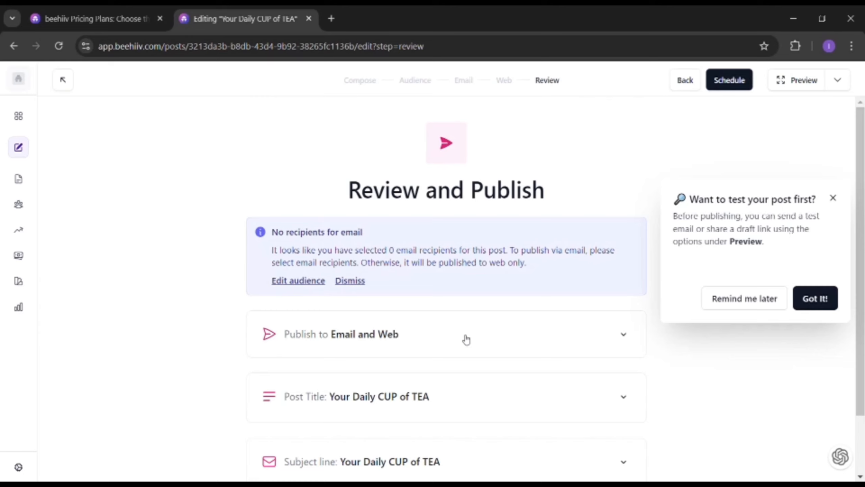
{"action": "left_click", "coordinate": [466, 339]}
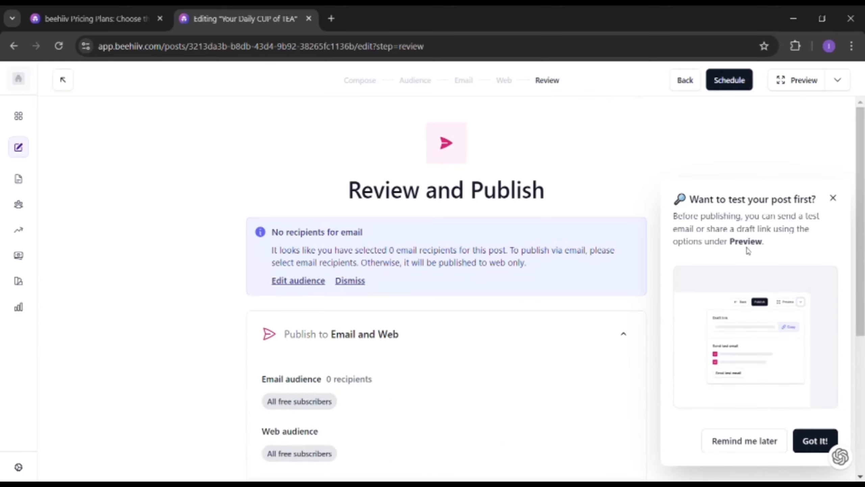
{"action": "left_click", "coordinate": [815, 440]}
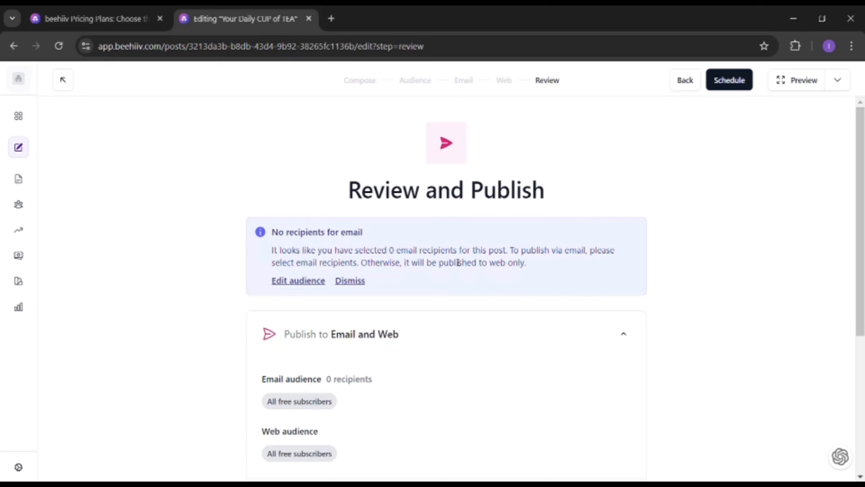
{"action": "scroll", "coordinate": [443, 271], "scroll_direction": "down", "scroll_amount": 2}
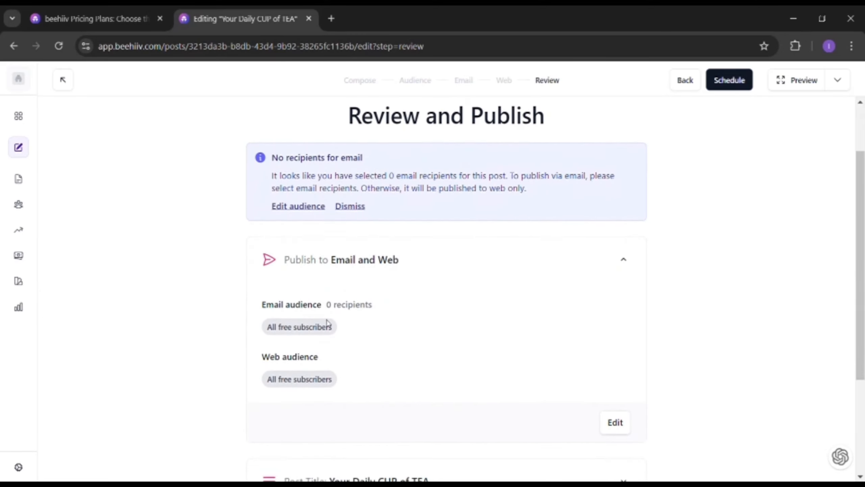
{"action": "scroll", "coordinate": [384, 327], "scroll_direction": "down", "scroll_amount": 4}
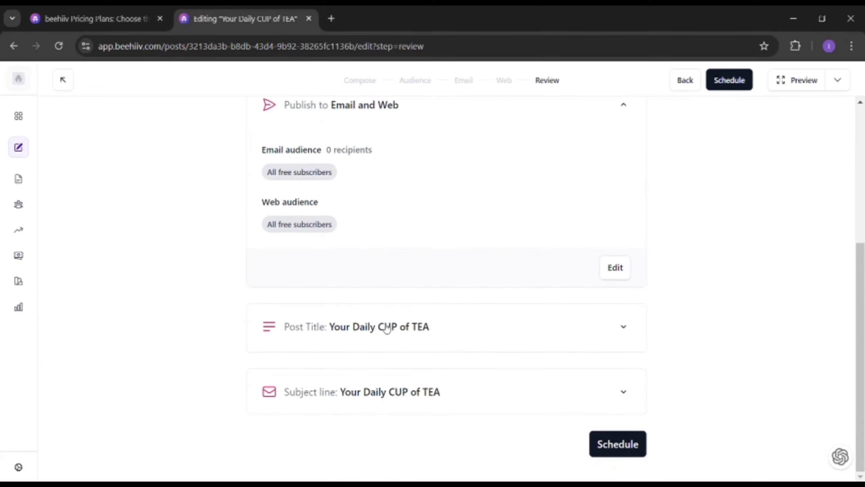
{"action": "scroll", "coordinate": [387, 328], "scroll_direction": "up", "scroll_amount": 6}
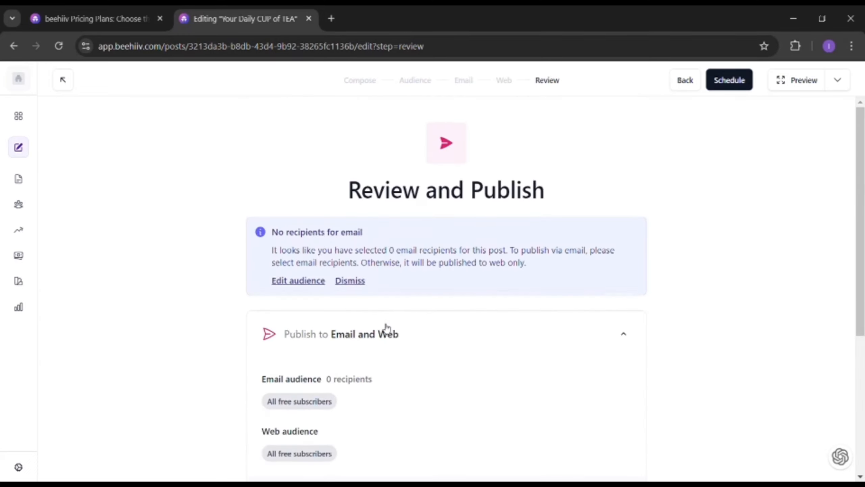
Step: Leave the post editor for the Posts list and bring up the Audience section's options
{"action": "left_click", "coordinate": [311, 281]}
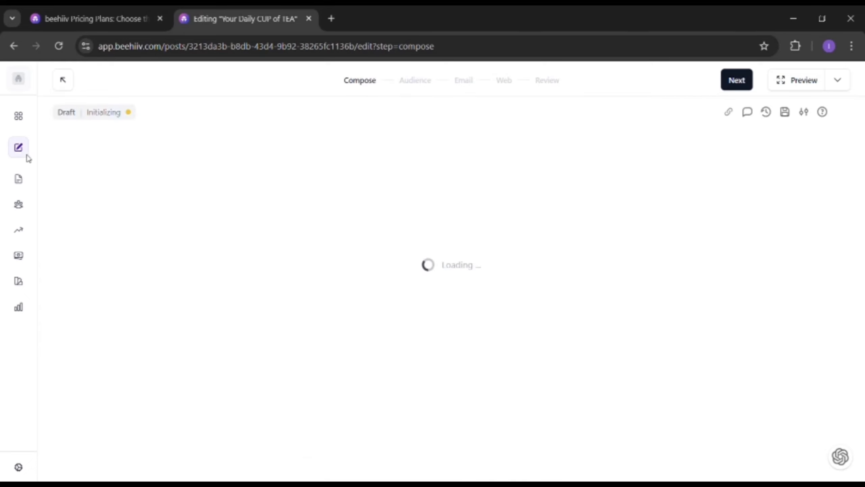
{"action": "left_click", "coordinate": [28, 182]}
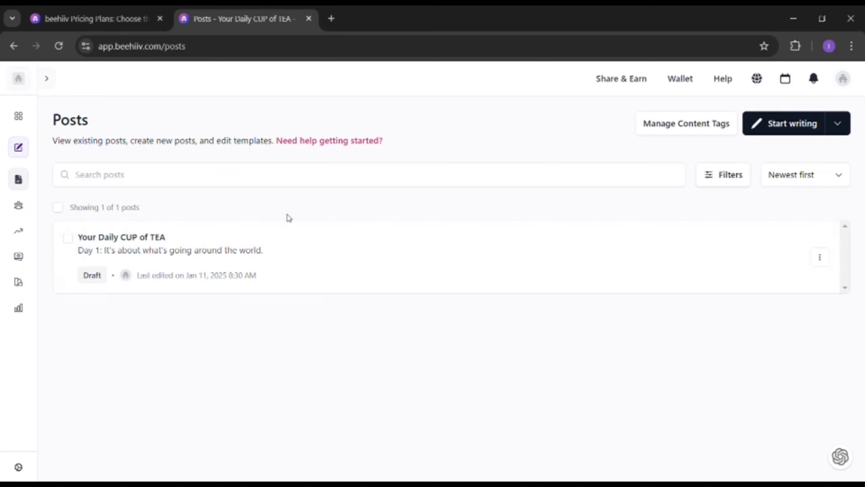
{"action": "mouse_move", "coordinate": [24, 209]}
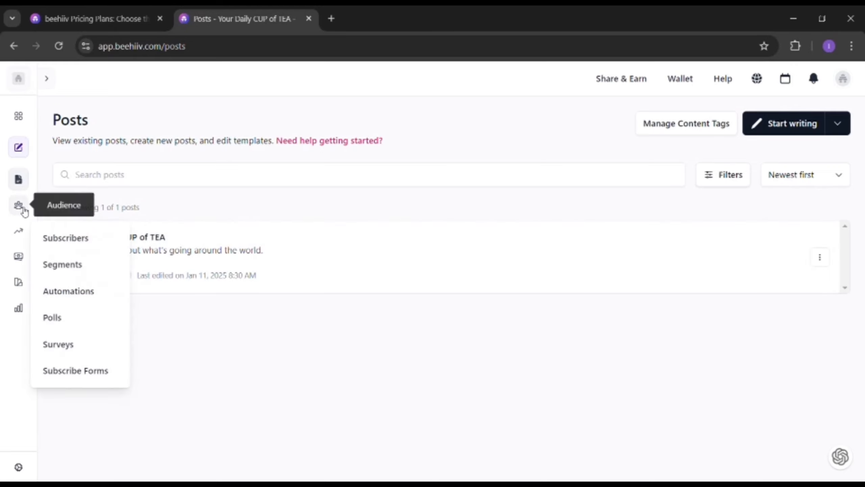